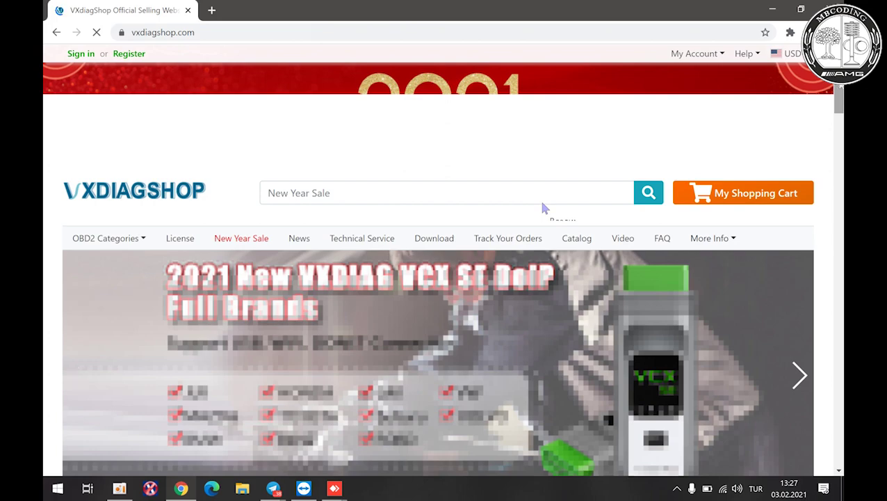
Step: Open the VXDIAG Diagnostic Software Download article in the Download section of vxdiagshop.com
scroll(544, 207, "down", 4)
scroll(544, 206, "down", 2)
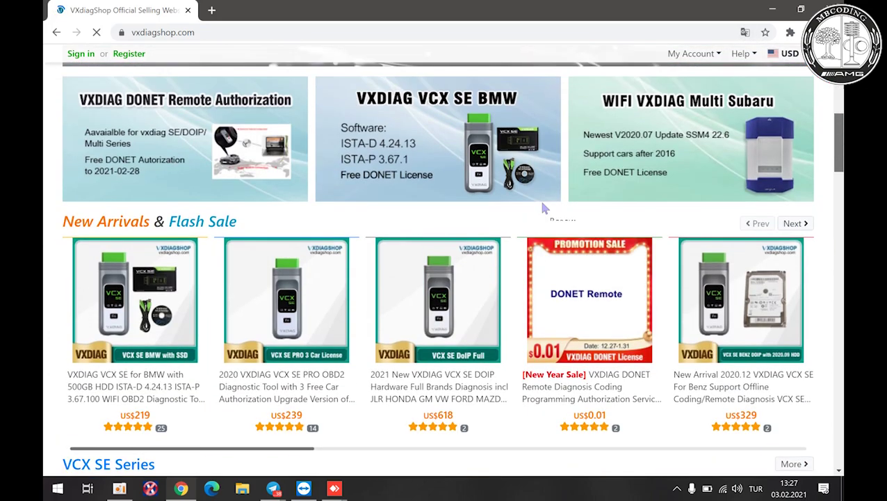
scroll(544, 207, "up", 7)
left_click(445, 239)
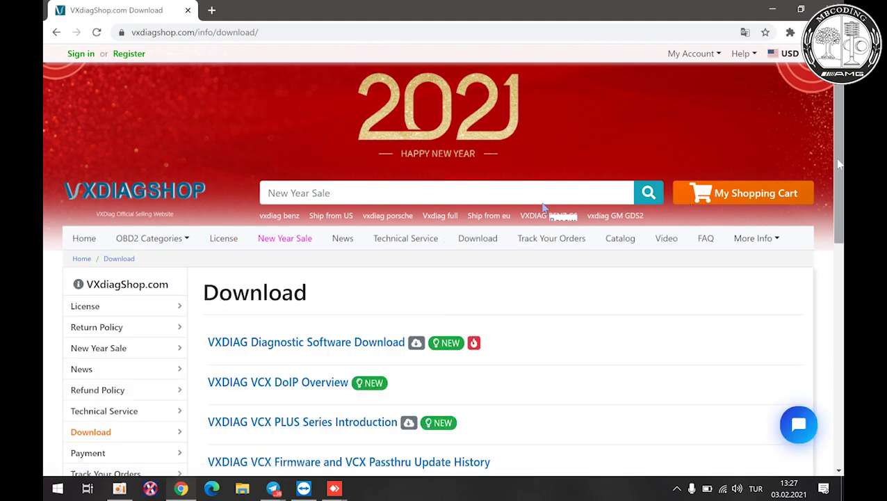
scroll(544, 207, "down", 2)
scroll(544, 207, "down", 3)
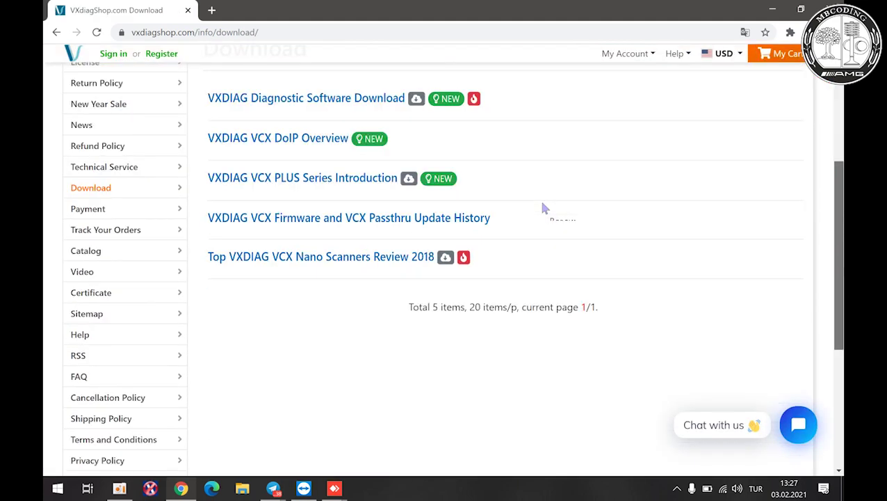
left_click(342, 119)
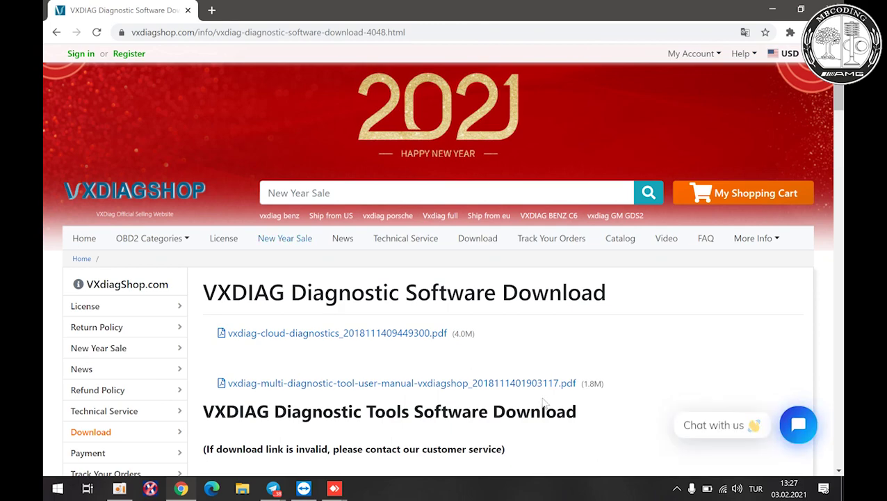
left_click_drag(840, 101, 839, 153)
left_click_drag(463, 156, 201, 165)
key("ctrl+c")
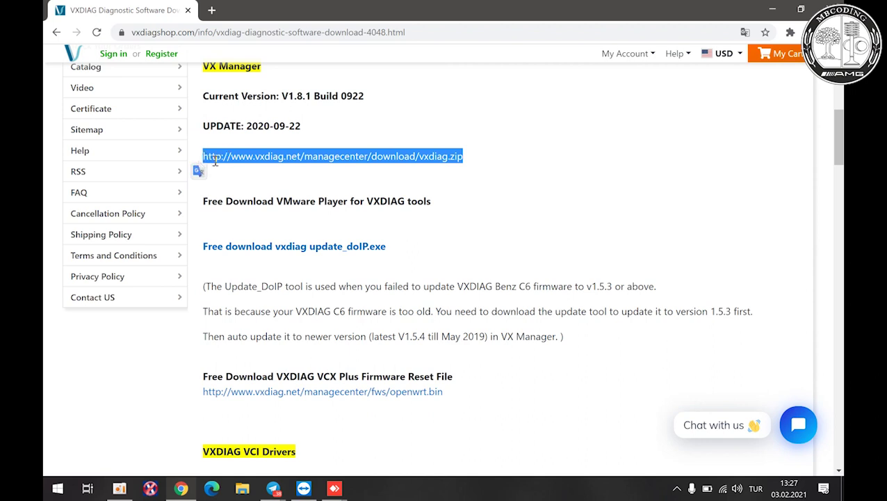
right_click(225, 159)
left_click(259, 168)
left_click(212, 10)
right_click(214, 35)
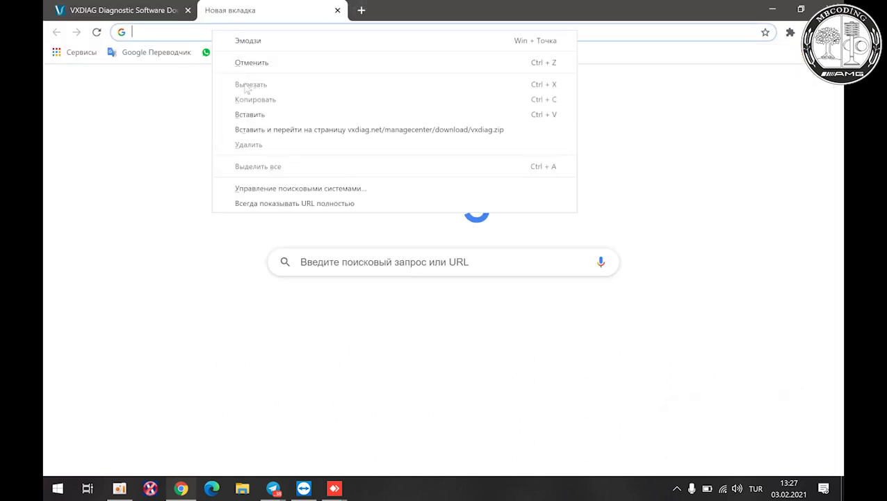
left_click(256, 113)
key("Return")
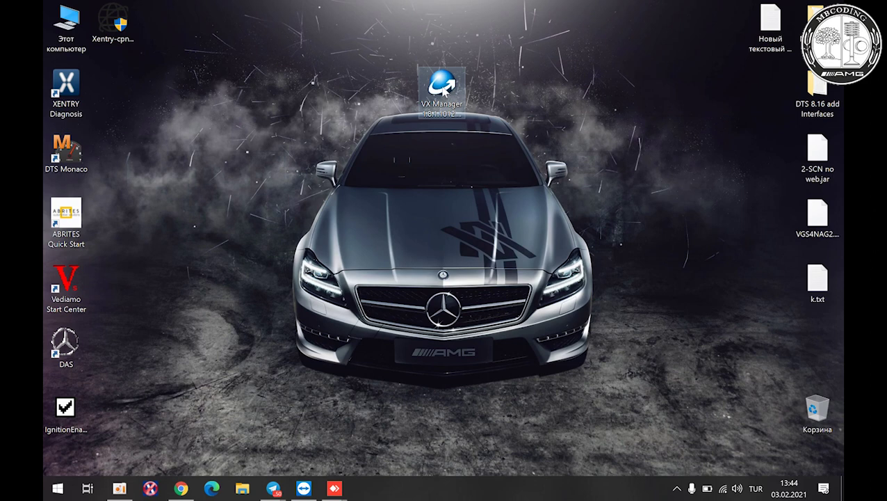
Step: Start the VX Manager 1.8.1.1012 installer and include the components 1 - PASSTHRU - J2534 and 13 - BENZ - XENTRY
left_click(442, 87)
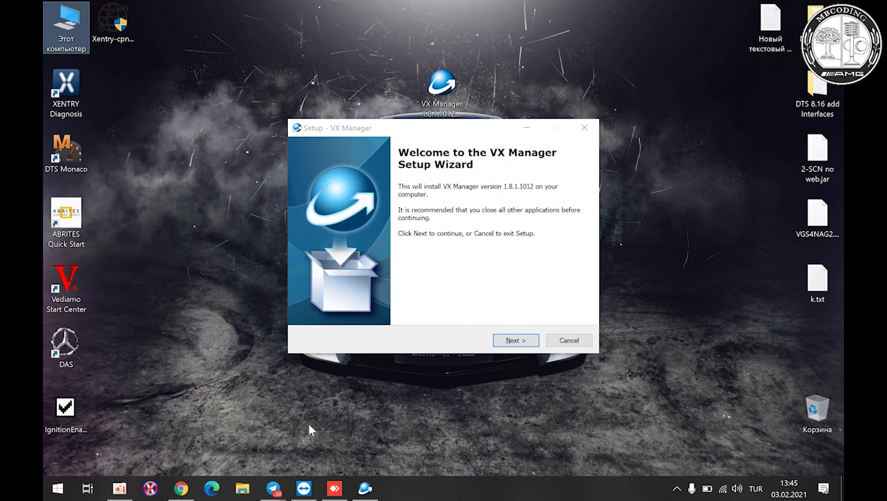
left_click(516, 340)
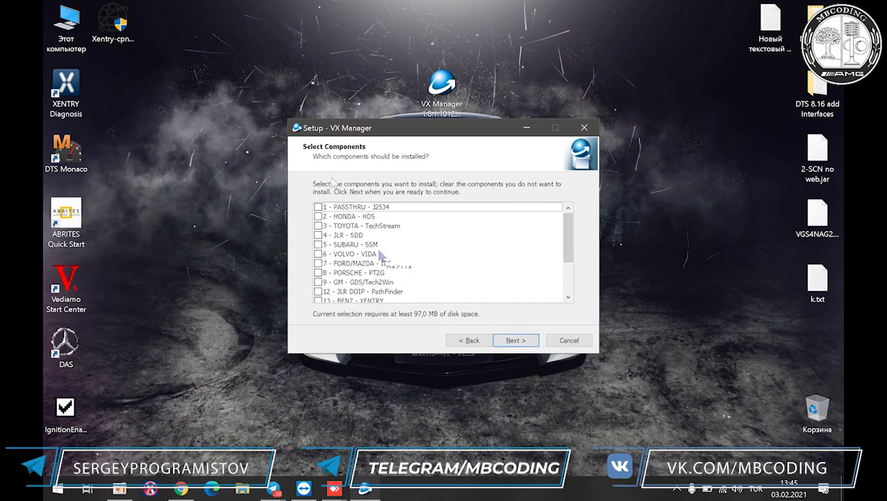
left_click(319, 207)
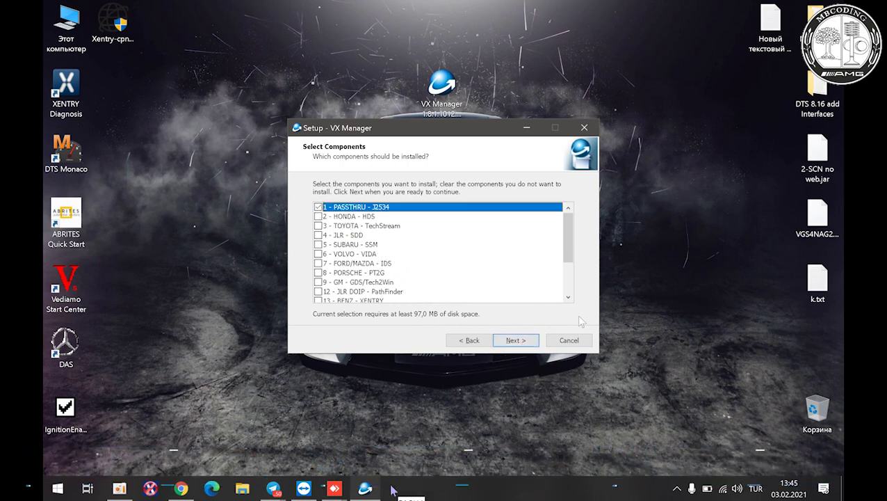
left_click(568, 298)
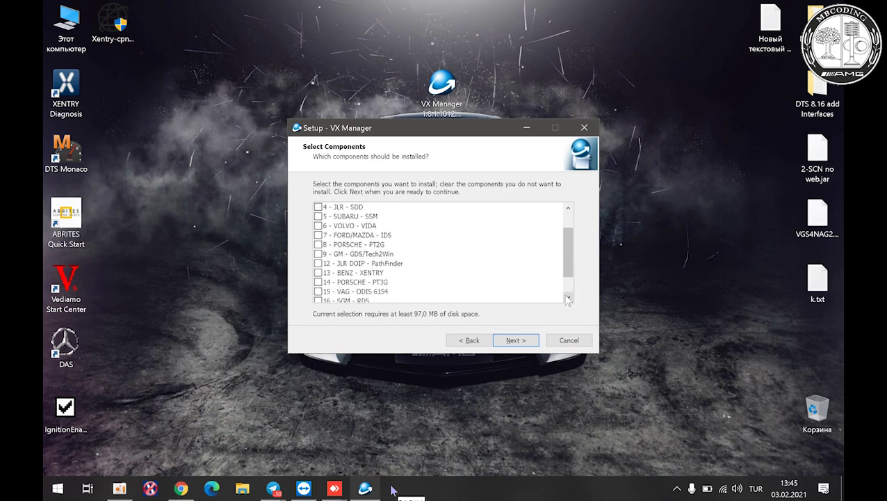
left_click(318, 272)
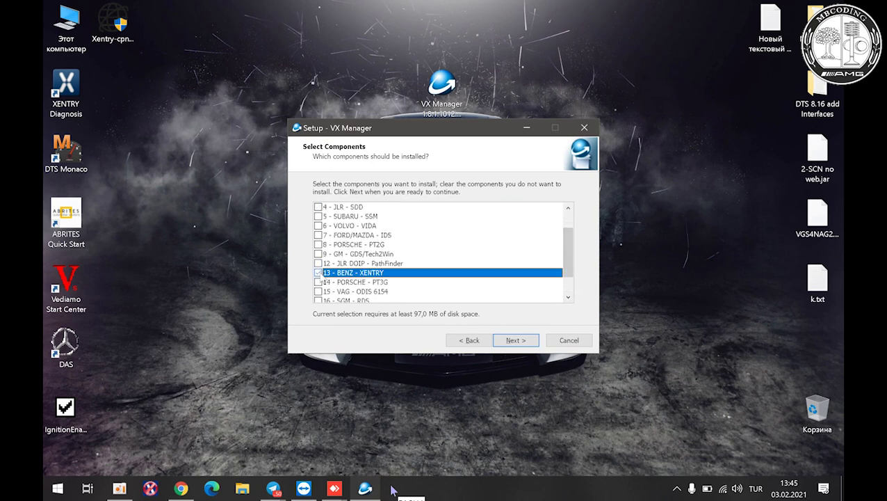
Step: Review the whole component list of the VX Manager setup to check which components are selected
left_click(568, 298)
left_click(568, 298)
left_click(568, 297)
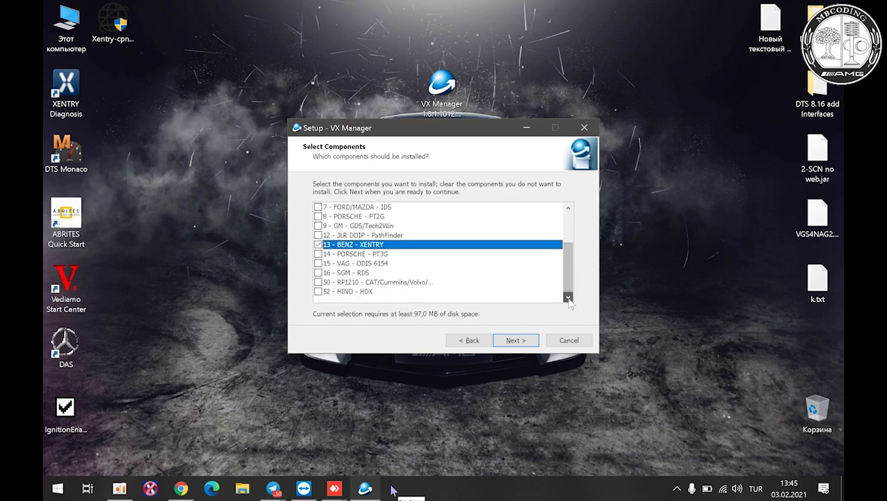
left_click_drag(569, 277, 568, 247)
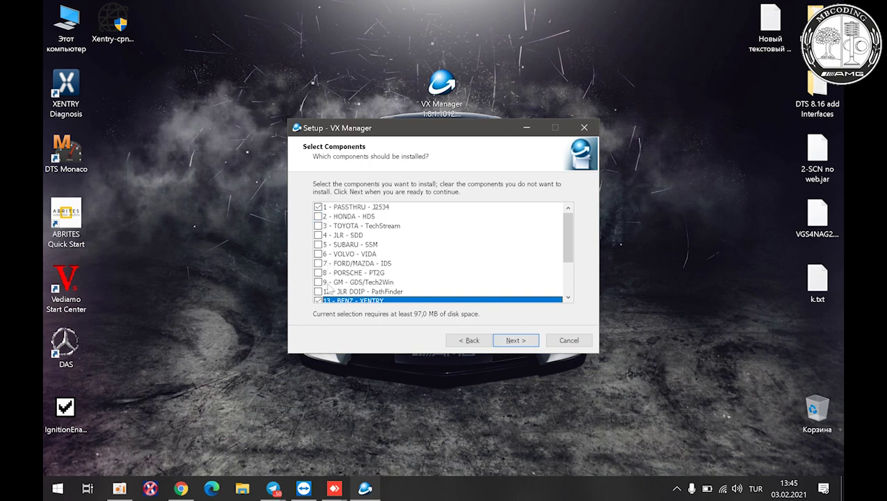
left_click(569, 297)
double_click(568, 297)
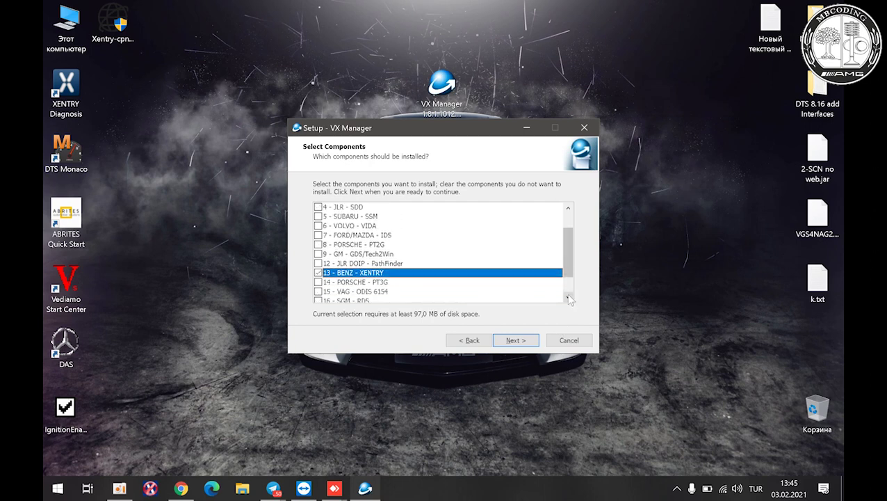
left_click(569, 297)
left_click(569, 298)
left_click(569, 297)
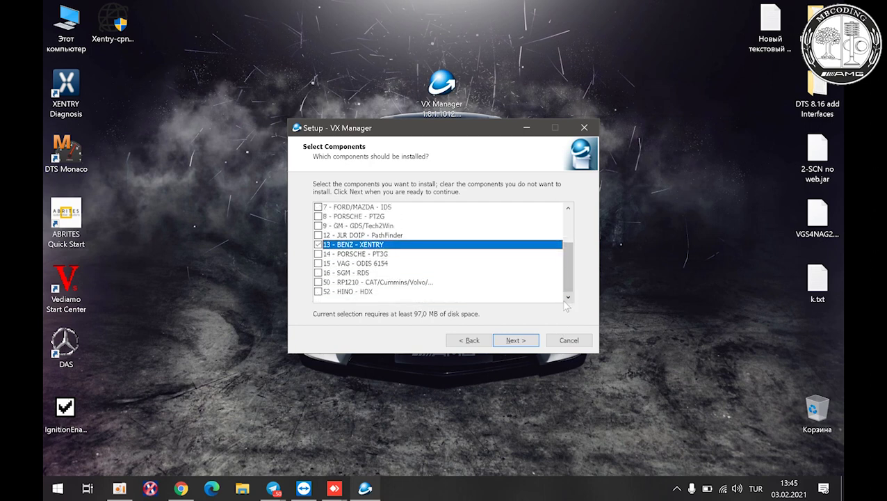
Step: Install VX Manager with the selected components and finish the setup with Run VX Manager enabled and Visit website disabled
left_click(520, 343)
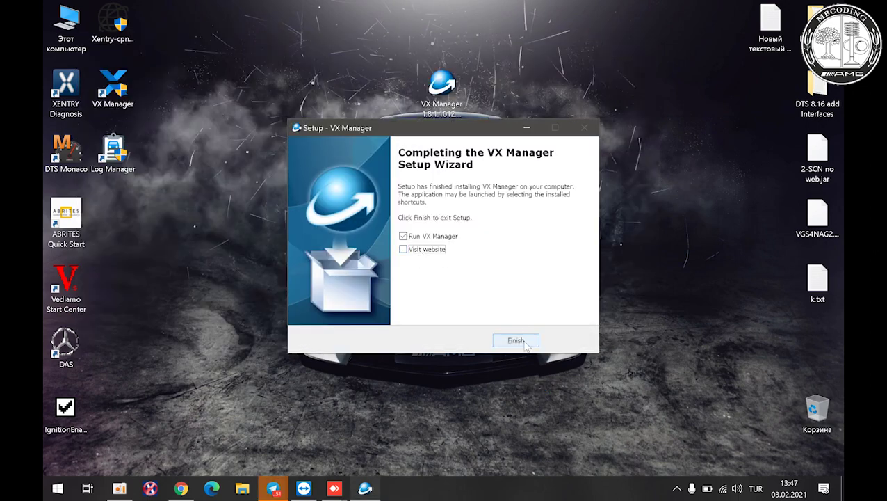
left_click(516, 340)
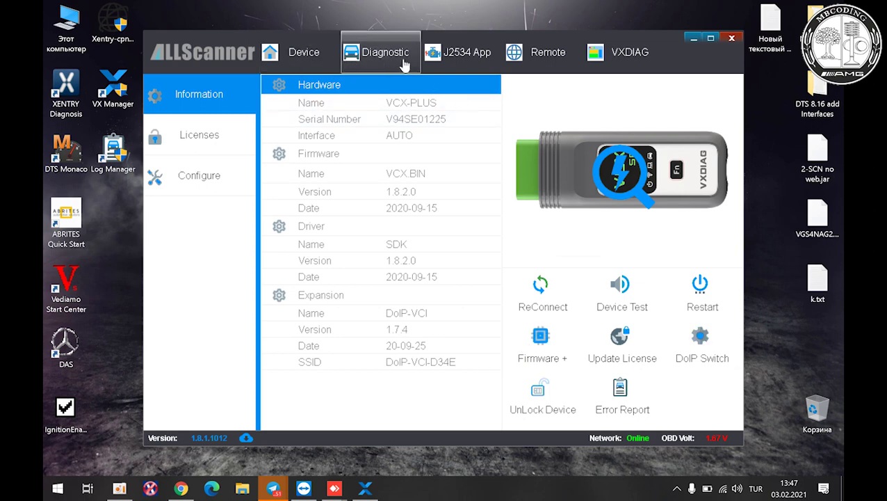
Step: Update the PASSTHRU diagnostic app's driver to version 04.04.201029, letting the old driver uninstall first, and close its details
left_click(277, 61)
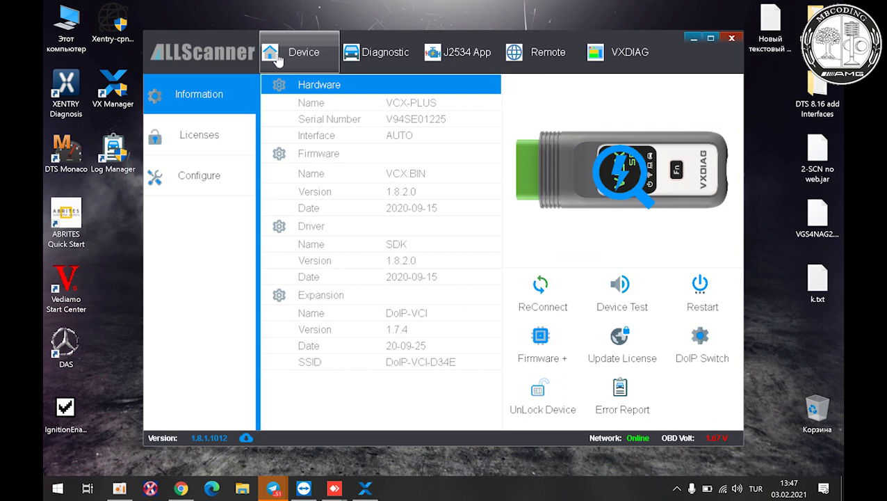
left_click(379, 61)
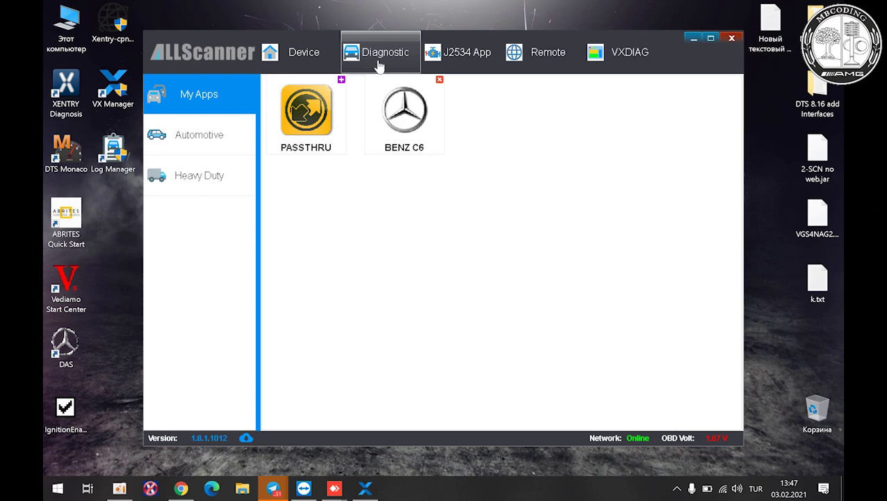
left_click(343, 84)
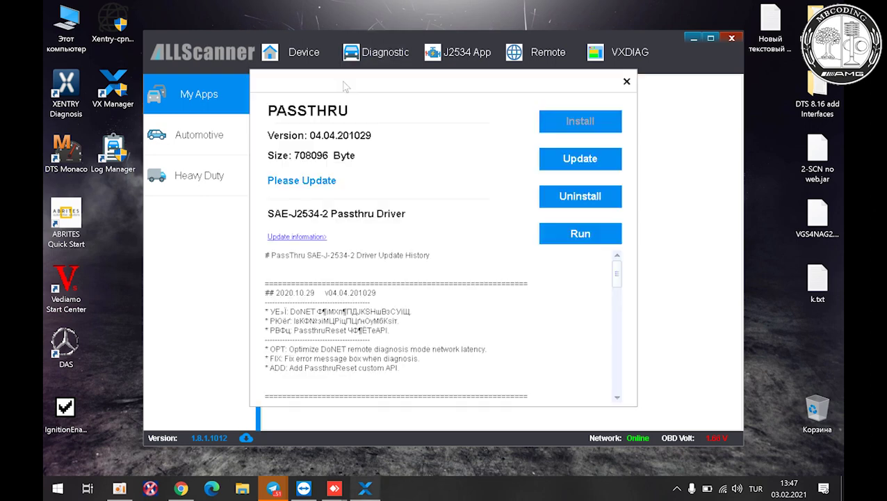
left_click(584, 160)
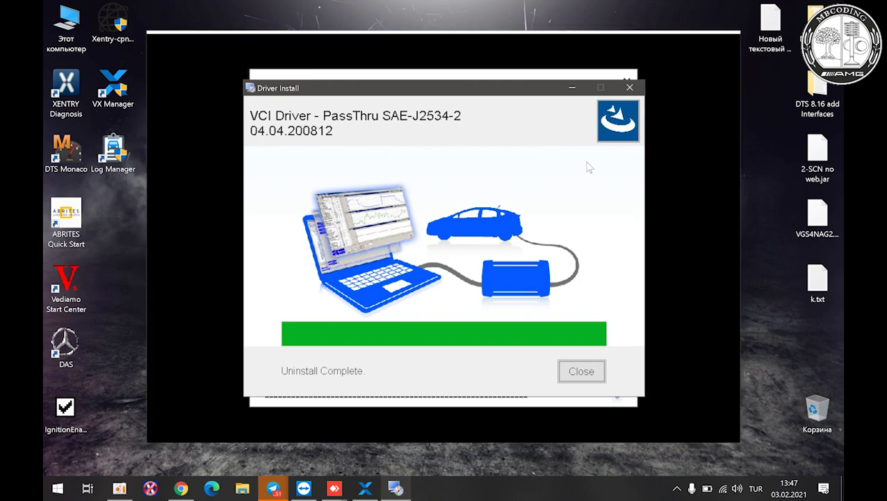
left_click(577, 373)
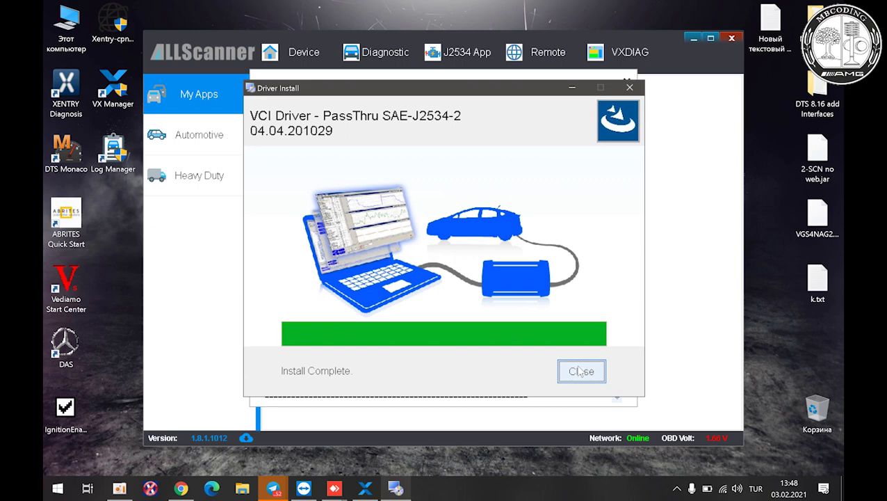
left_click(581, 371)
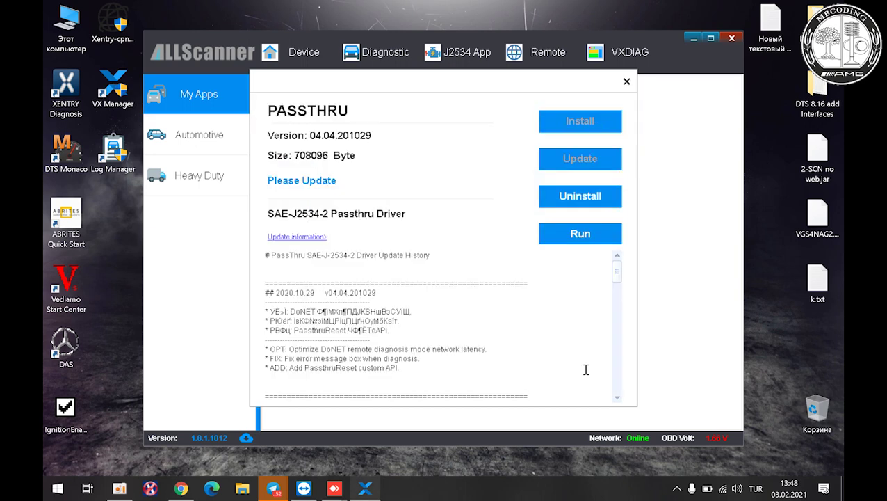
left_click(626, 82)
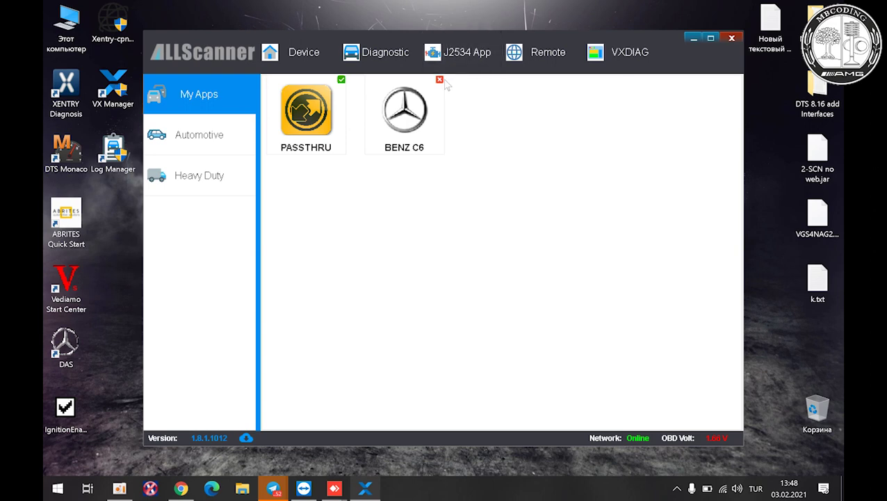
Step: View the BENZ C6 diagnostic app's driver details and close them
left_click(408, 146)
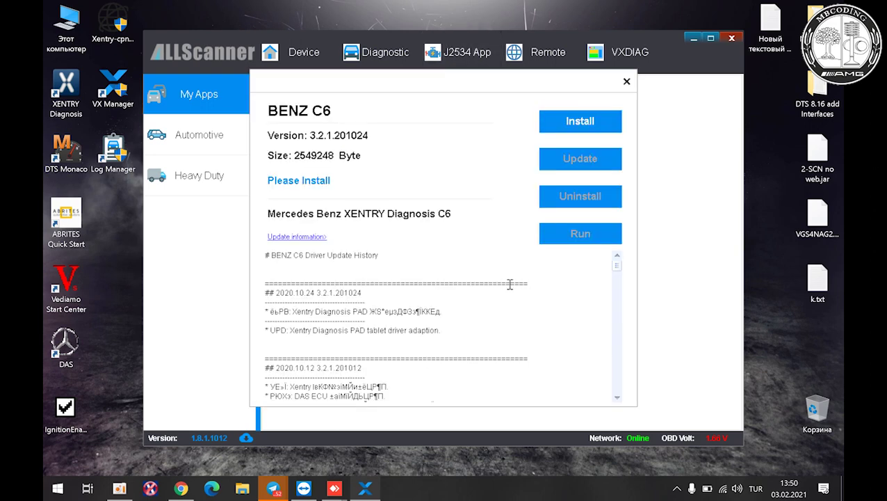
left_click(627, 82)
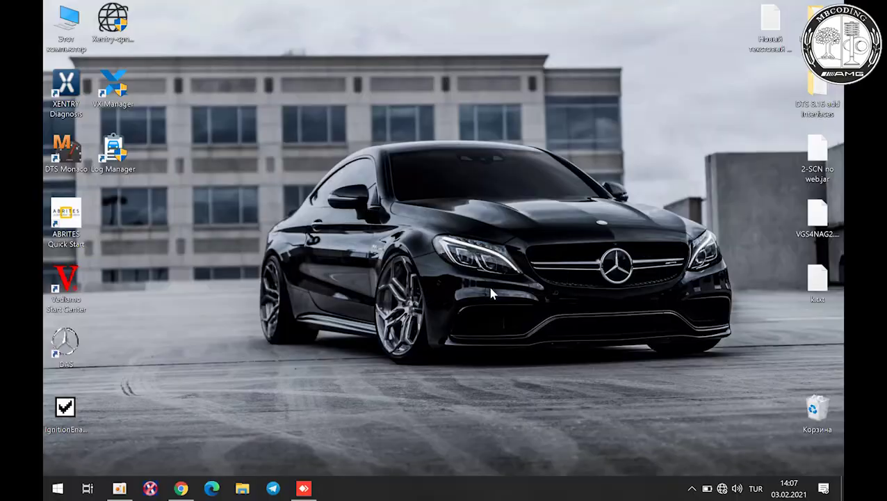
Step: Connect the computer to the interface's Wi-Fi network DoIP-VCI-D34E
left_click(722, 488)
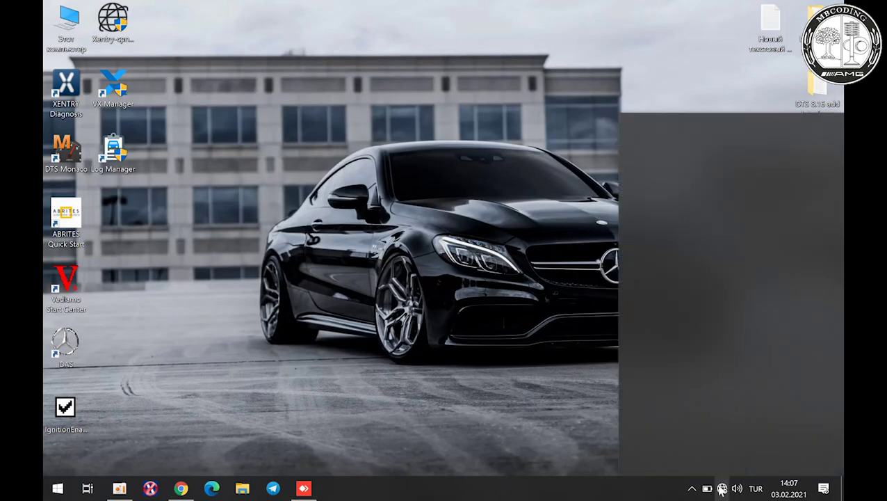
left_click(782, 142)
left_click(788, 194)
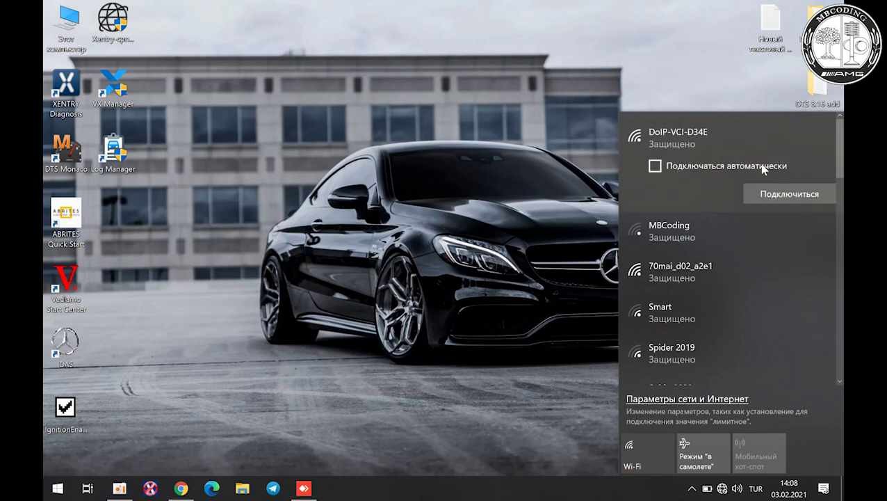
right_click(765, 173)
left_click(782, 196)
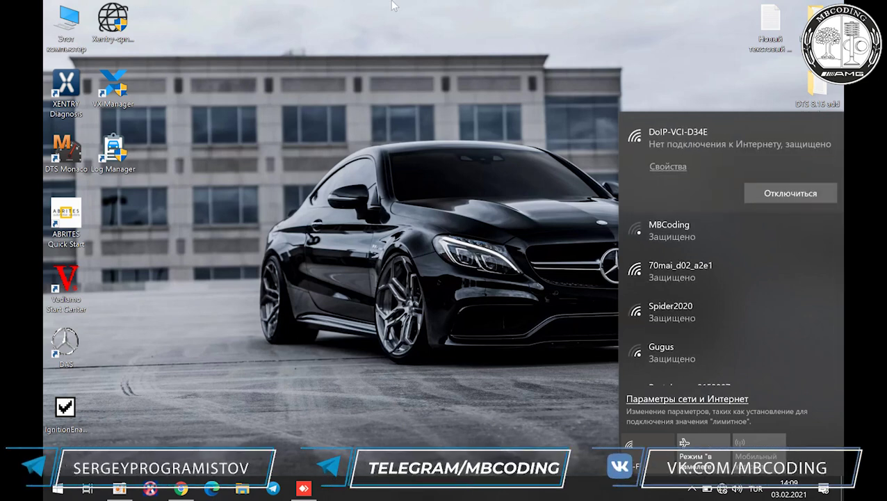
Step: Launch VX Manager from the desktop and check the device information against the active Wi-Fi connection
double_click(133, 89)
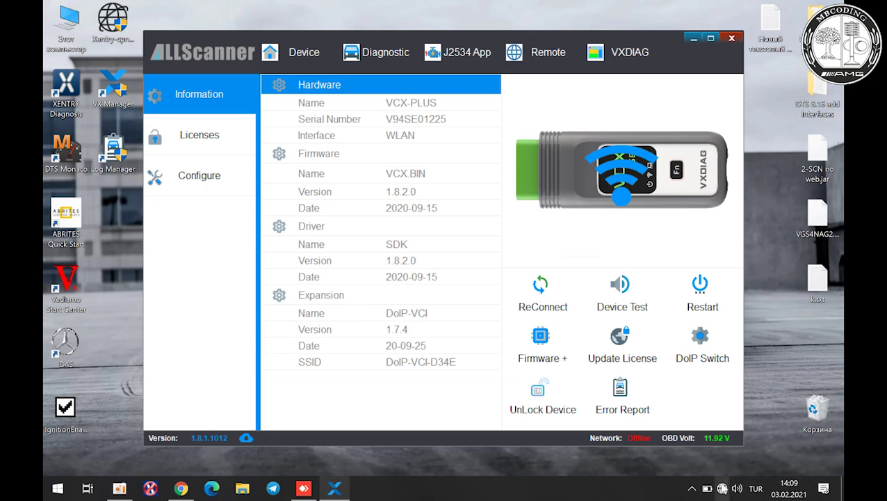
left_click(722, 488)
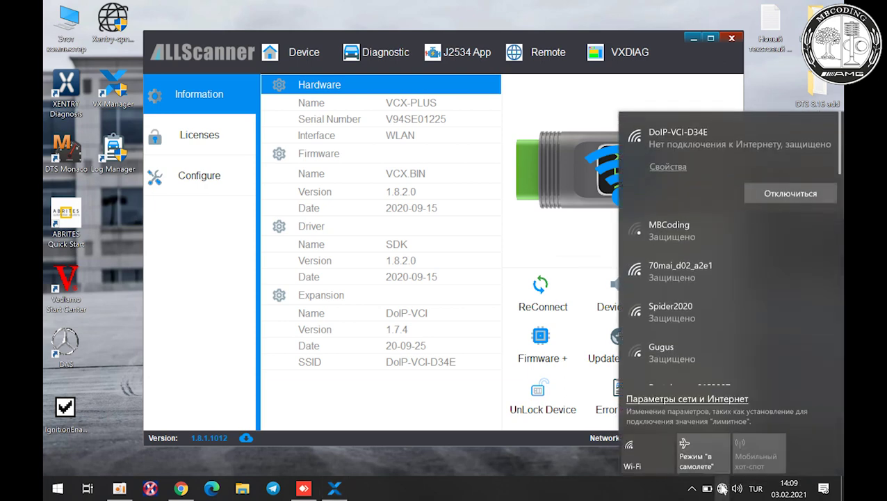
left_click(473, 441)
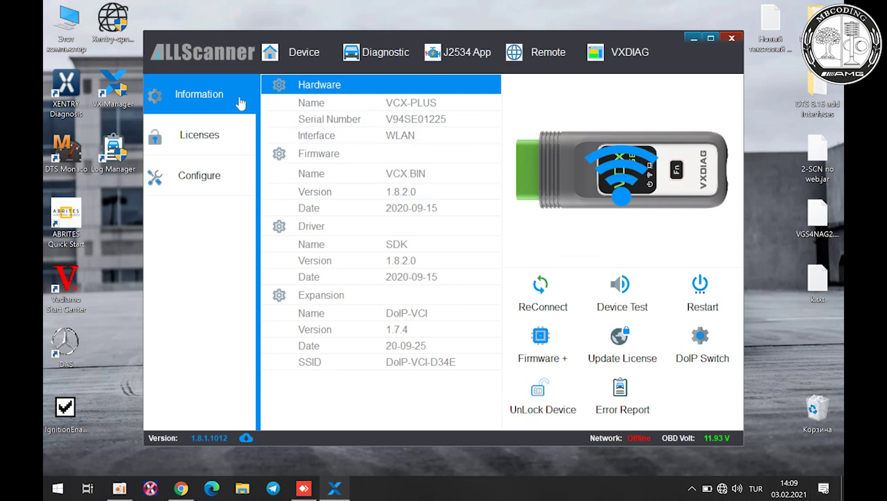
Step: Minimize VX Manager, launch XENTRY Diagnosis from the desktop with the VXDIAG - J2534 PassThru configuration, and skip the user login
left_click(692, 39)
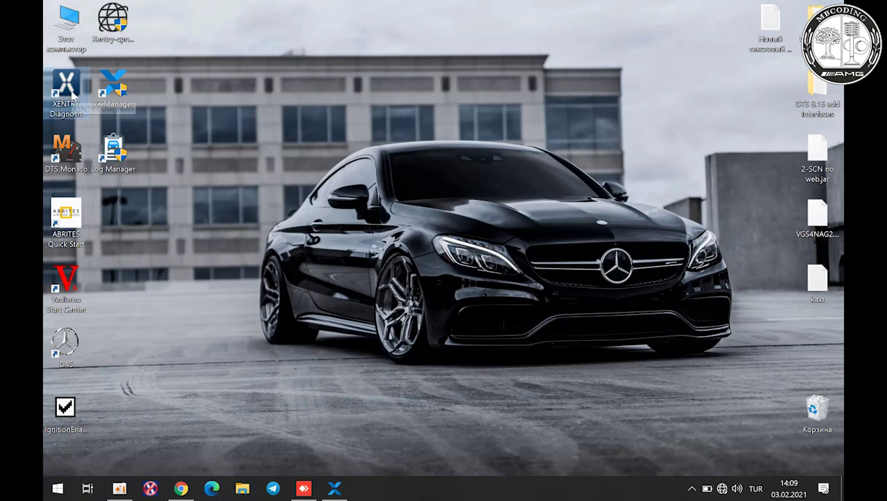
double_click(67, 87)
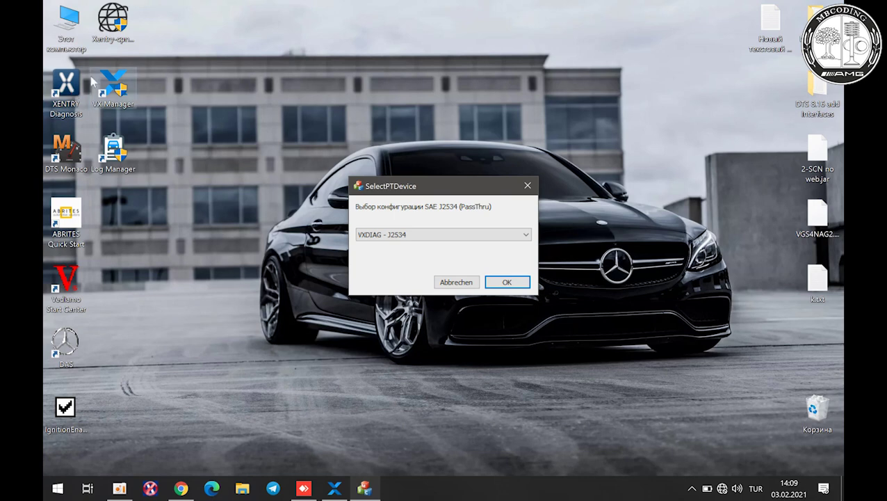
left_click(517, 284)
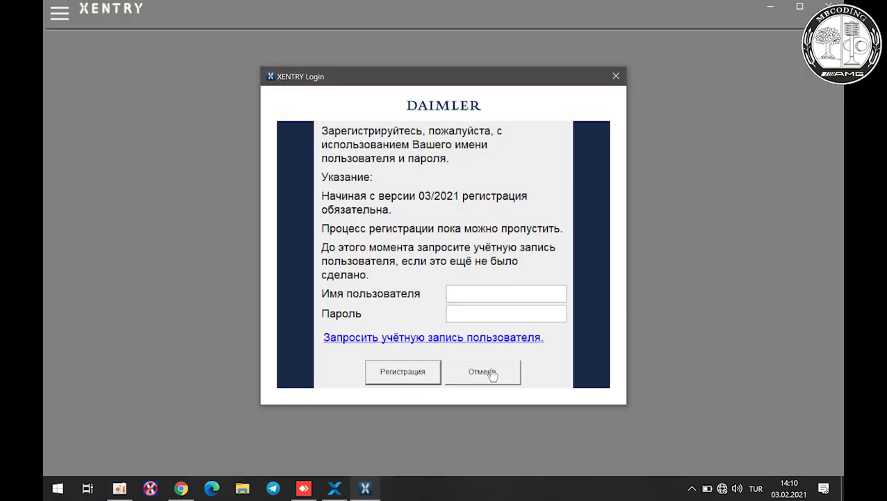
left_click(490, 372)
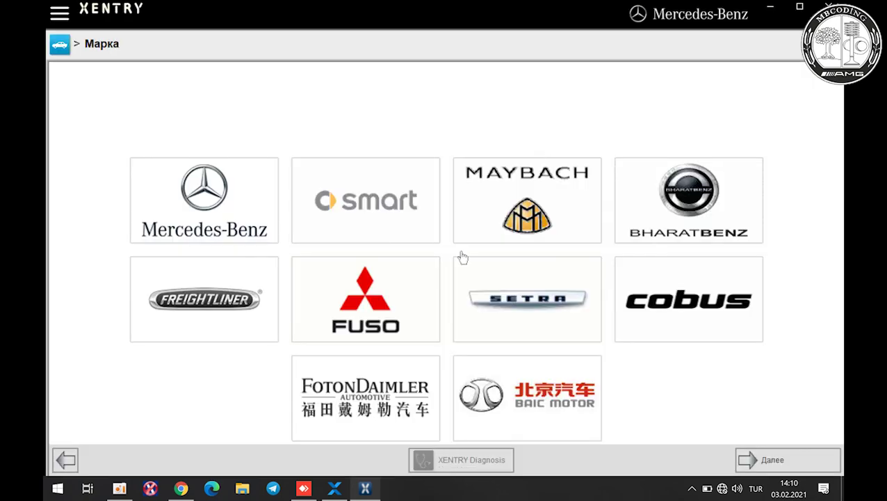
Step: Select the Mercedes-Benz passenger car SUV model M (164) and start XENTRY Diagnosis for it
left_click(239, 182)
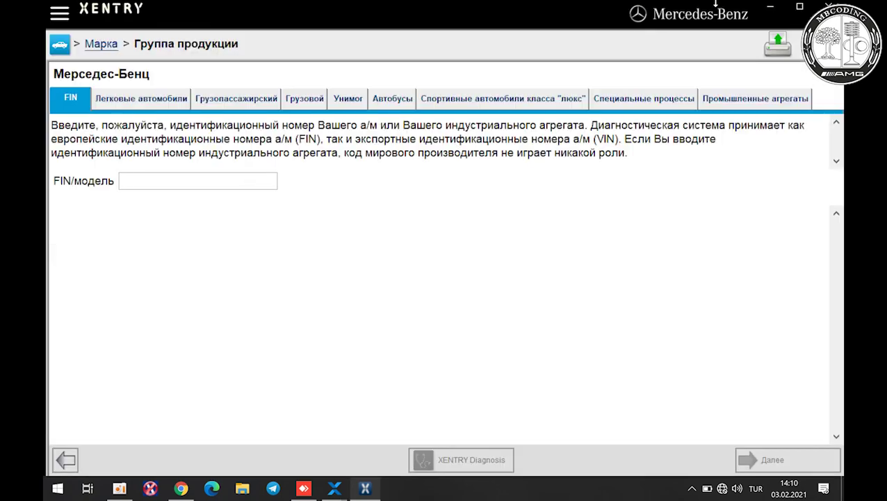
left_click(144, 97)
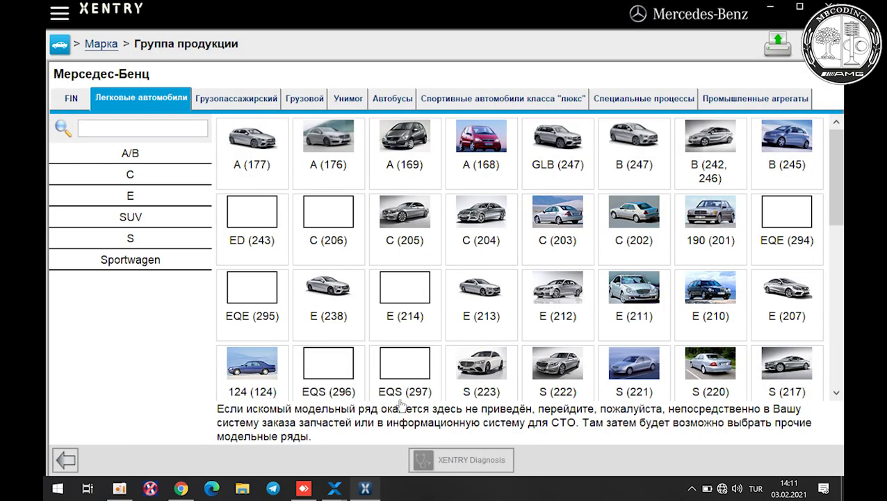
left_click(145, 223)
left_click(723, 163)
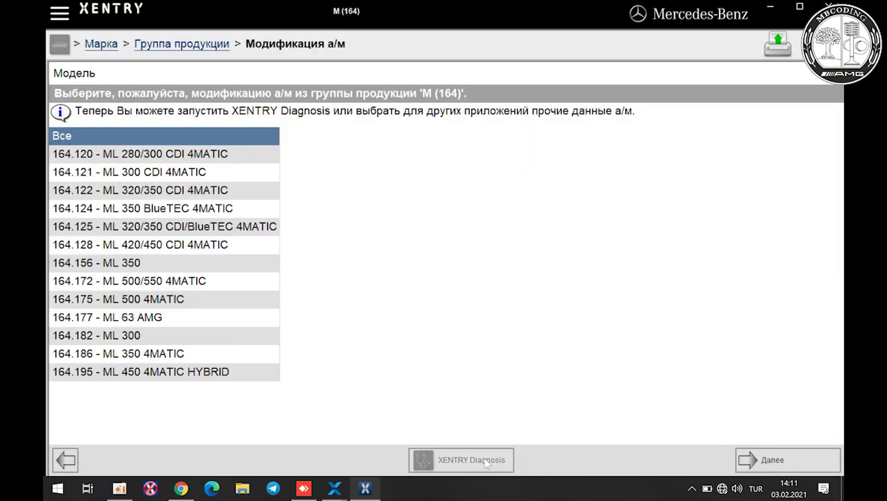
left_click(471, 460)
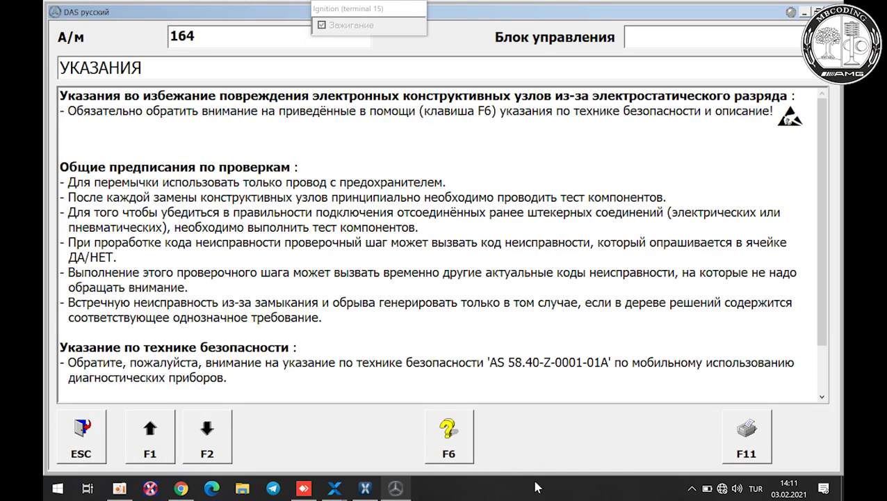
Step: Acknowledge the DAS safety notices and confirm model series 164 to run the control unit short test
left_click(221, 448)
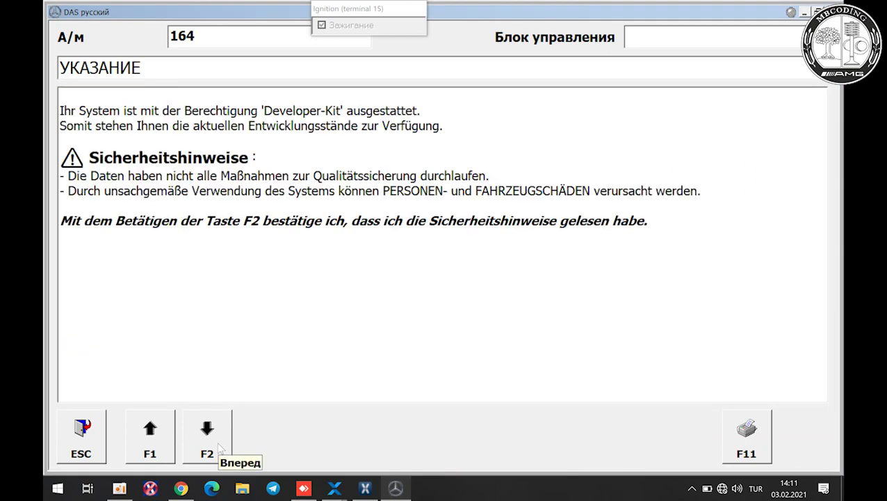
left_click(218, 430)
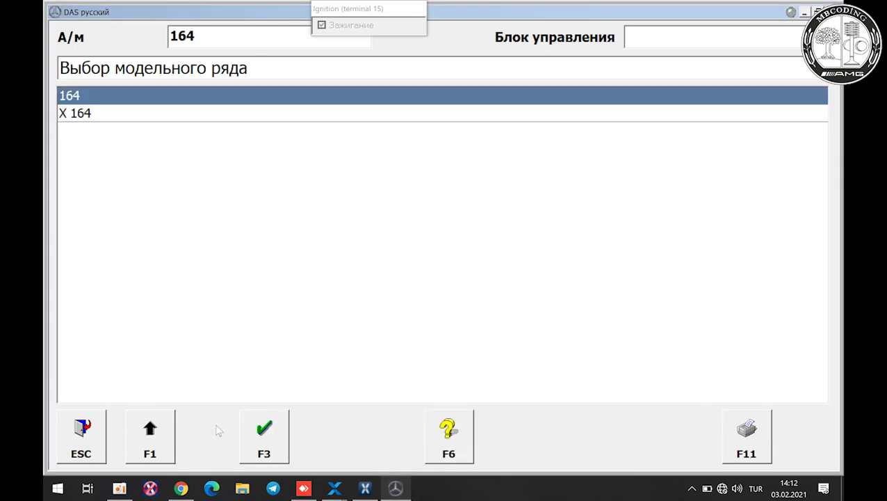
left_click(270, 443)
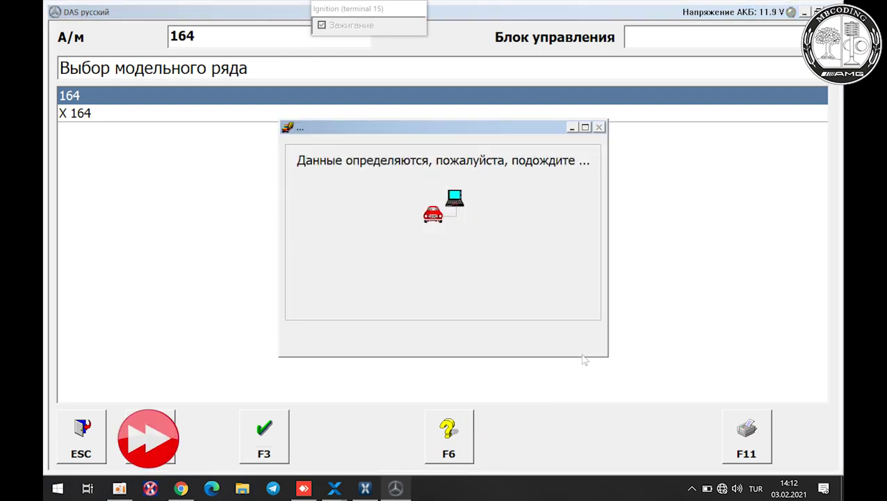
double_click(189, 99)
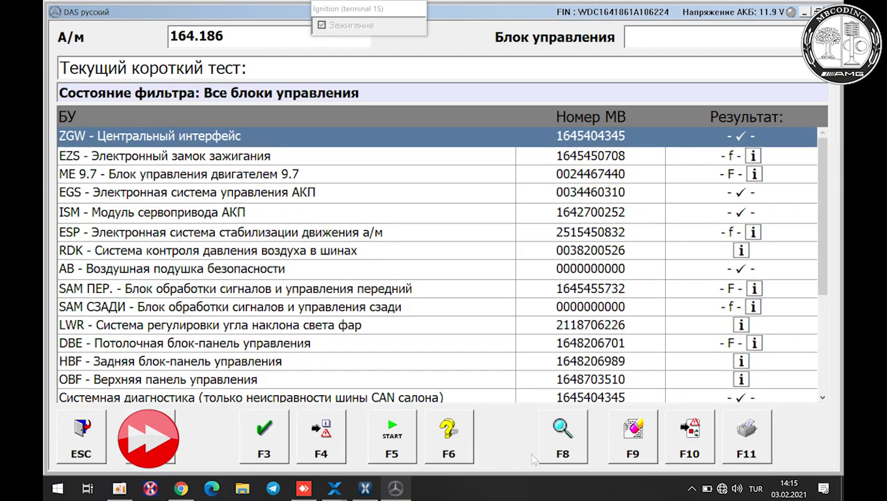
Step: Start erasing the fault memories from the DAS short test, using IgnitionEnabler.exe from the desktop to switch the ignition off
left_click(633, 435)
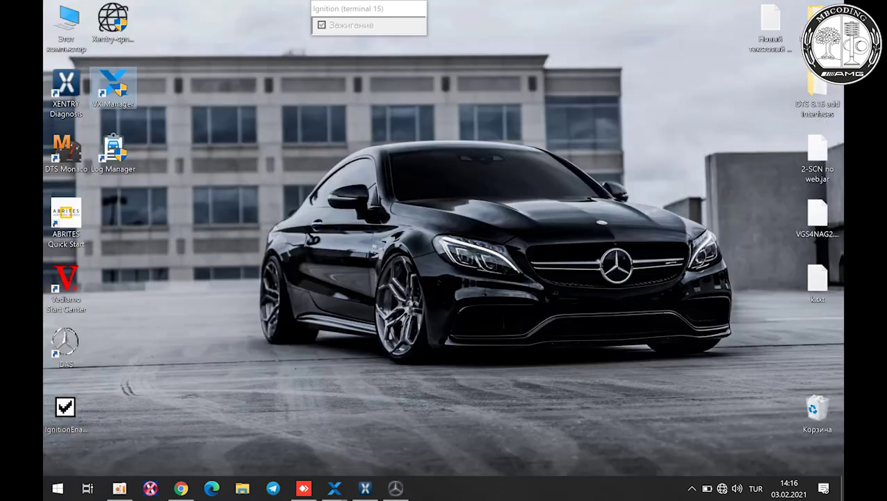
left_click(63, 408)
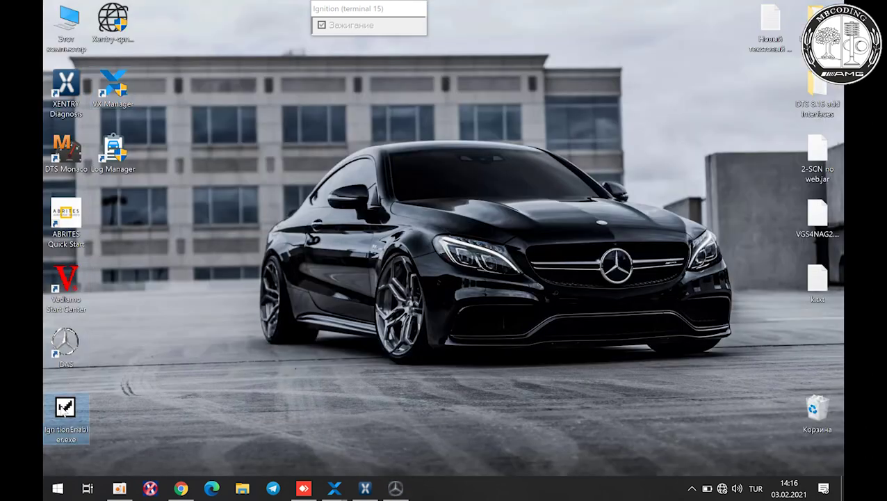
double_click(63, 409)
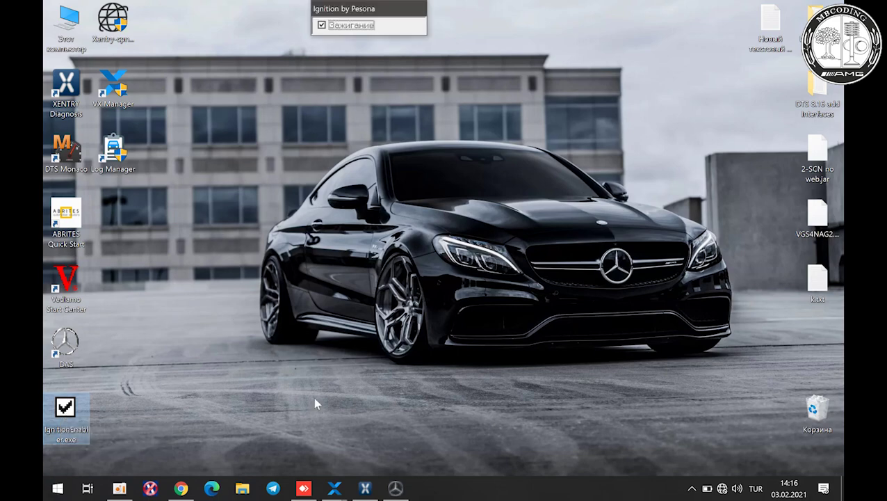
left_click(395, 488)
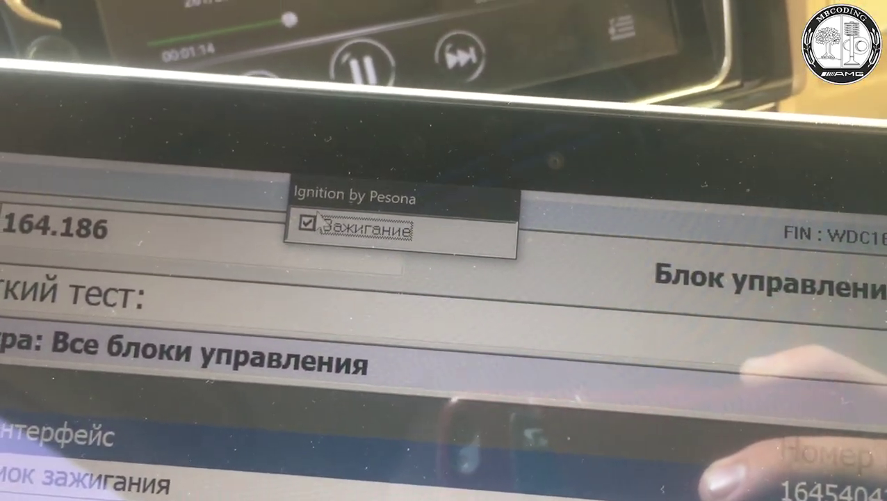
left_click(282, 202)
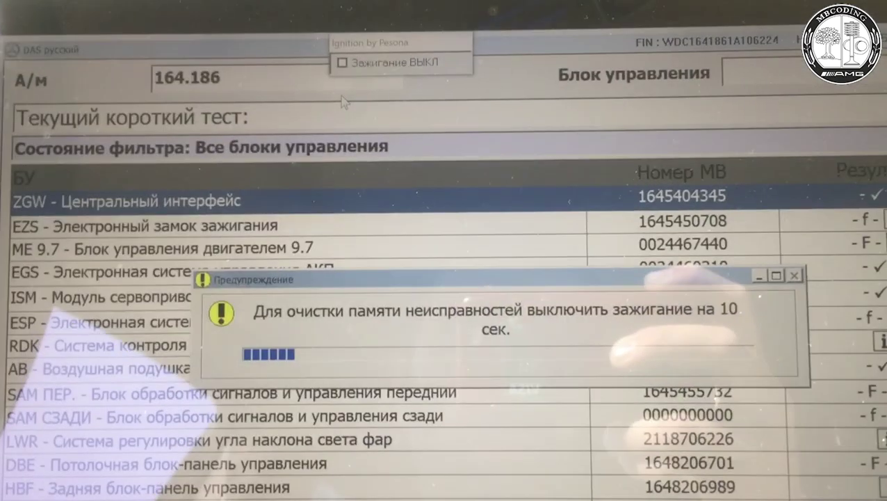